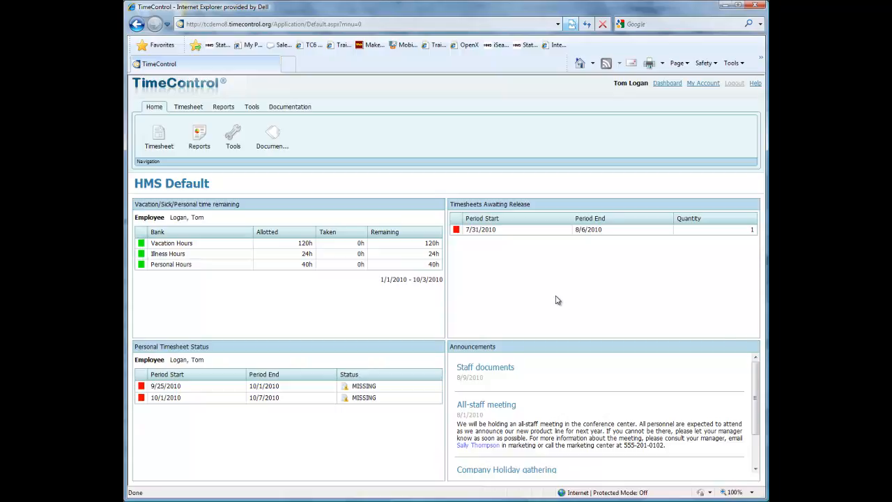
Create a new timesheet for the 7/31/2010 - 8/6/2010 period without copying from an earlier one
click(193, 112)
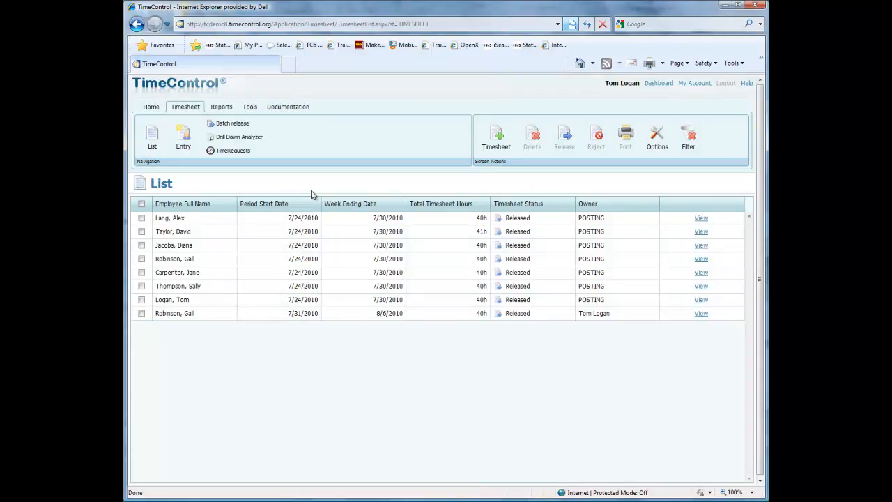
click(497, 140)
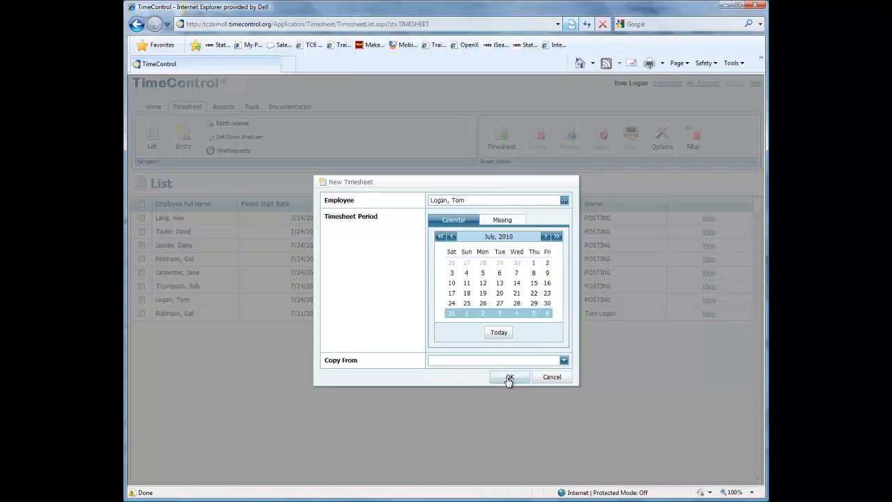
click(564, 361)
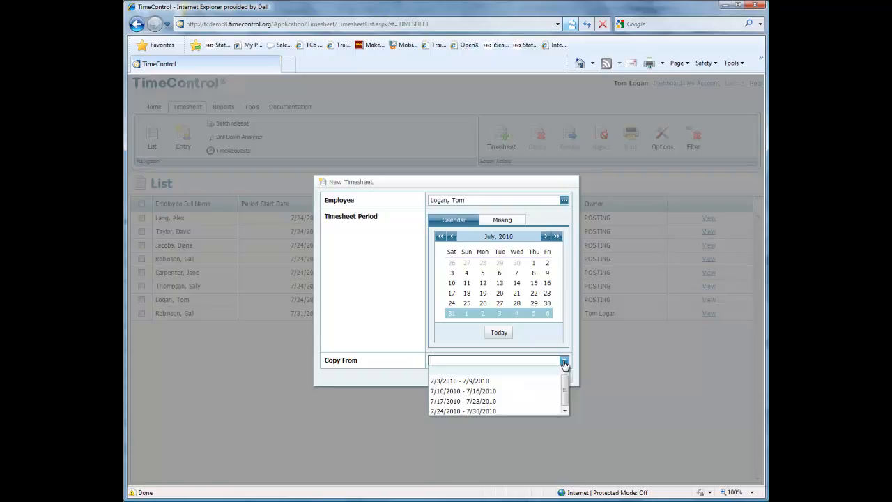
click(533, 216)
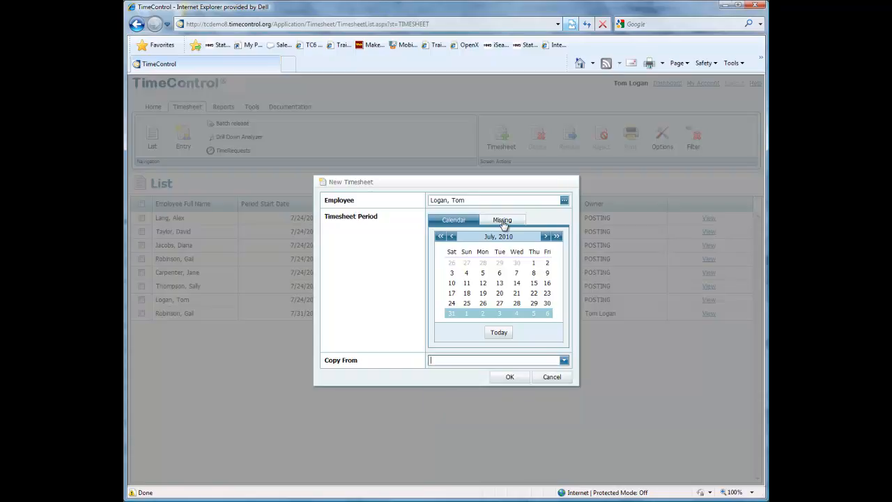
click(509, 377)
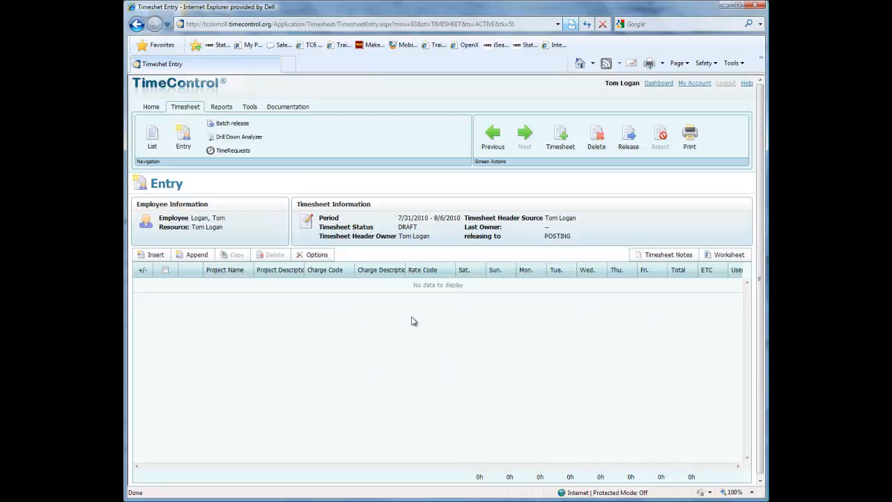
Hide the Project Description and User Description columns in the timesheet, keeping the day format
click(315, 257)
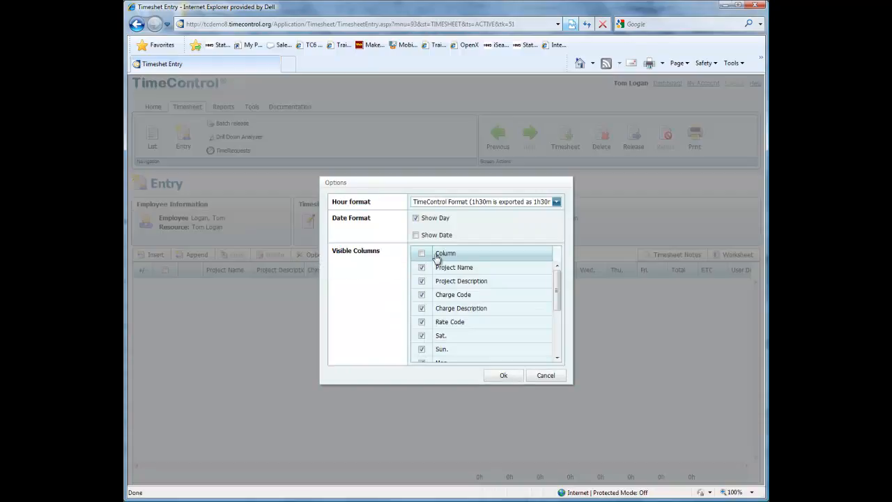
click(421, 282)
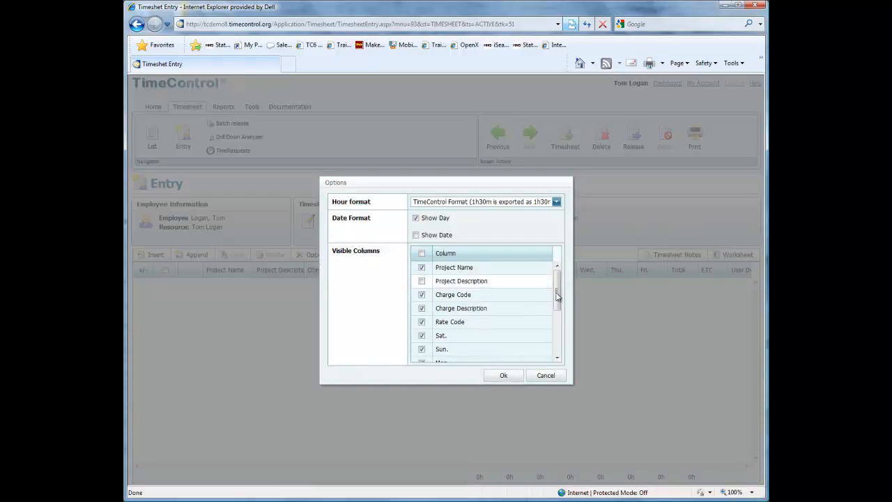
drag(557, 294, 557, 320)
click(421, 354)
click(503, 376)
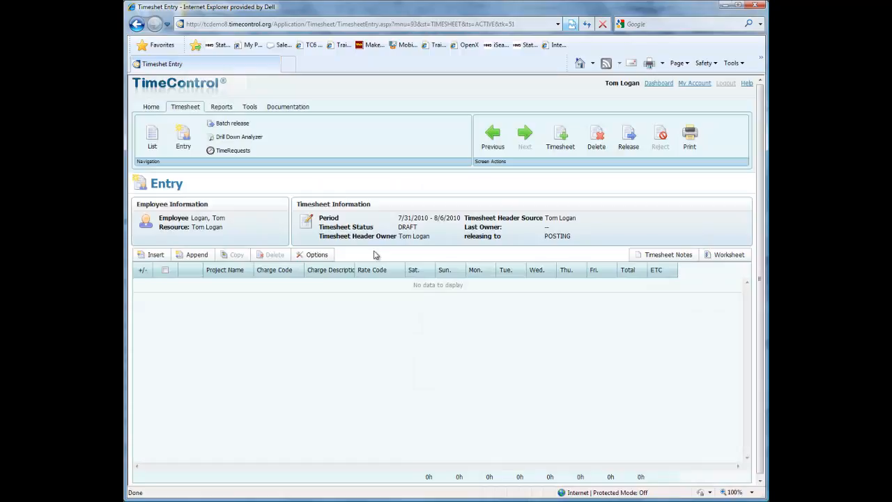
click(312, 255)
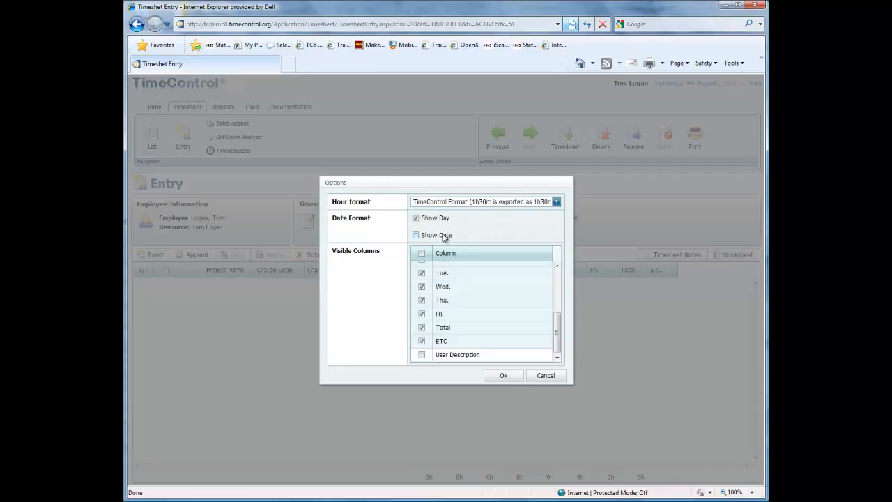
click(492, 375)
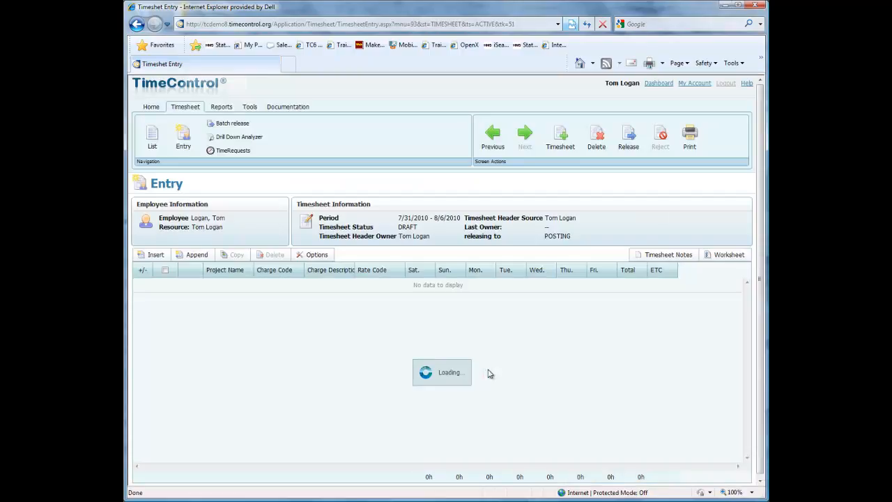
Append a timesheet line for the BOAT SHOW project with charge BOAT SHOW.1.18, keeping the default rate code
click(191, 255)
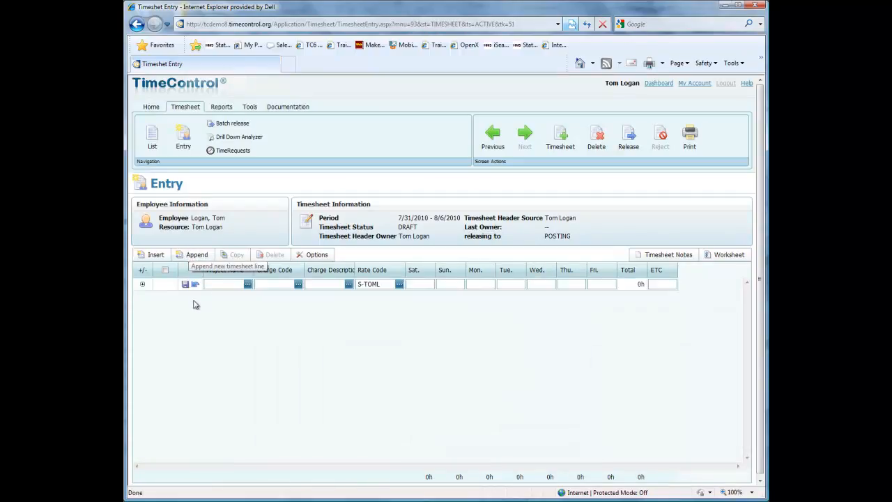
click(246, 285)
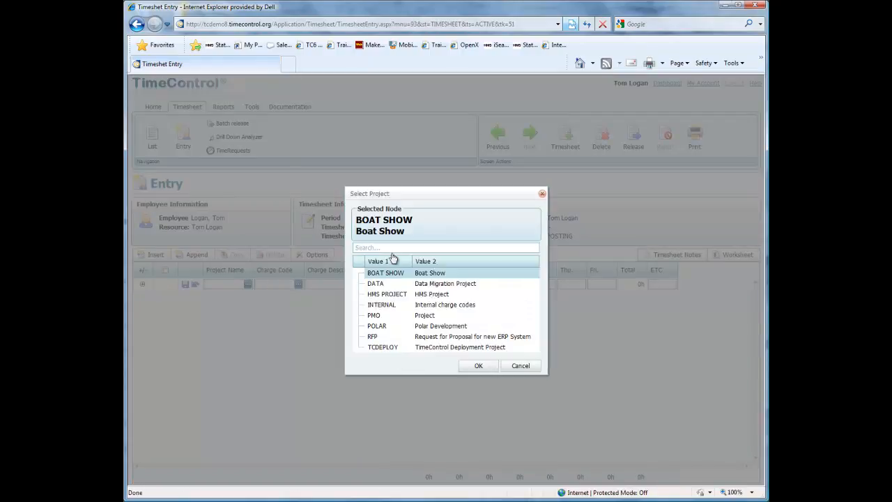
click(480, 366)
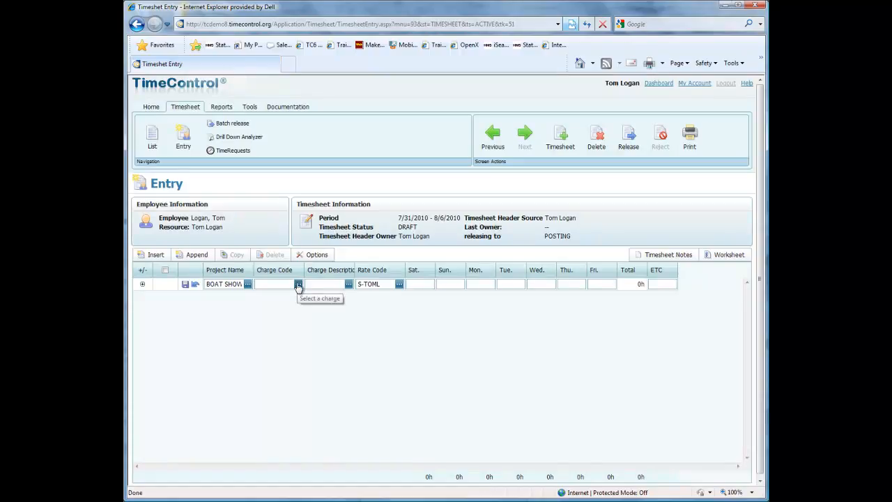
click(297, 285)
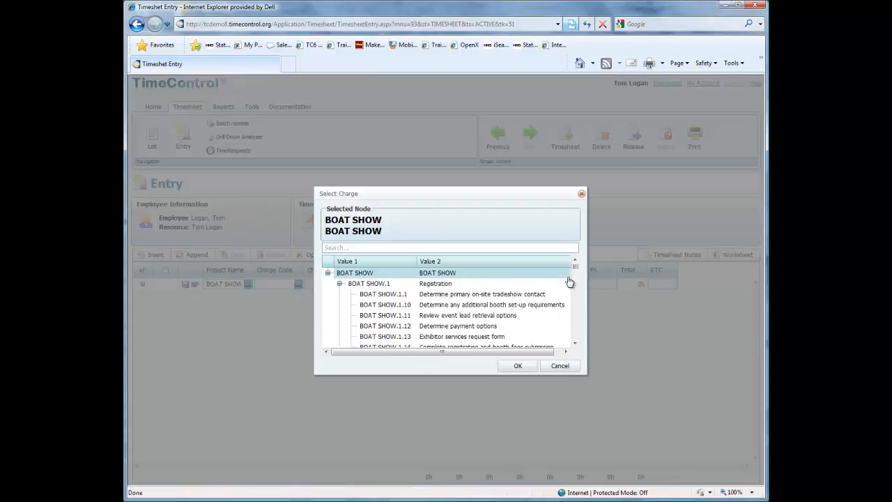
drag(575, 271, 576, 276)
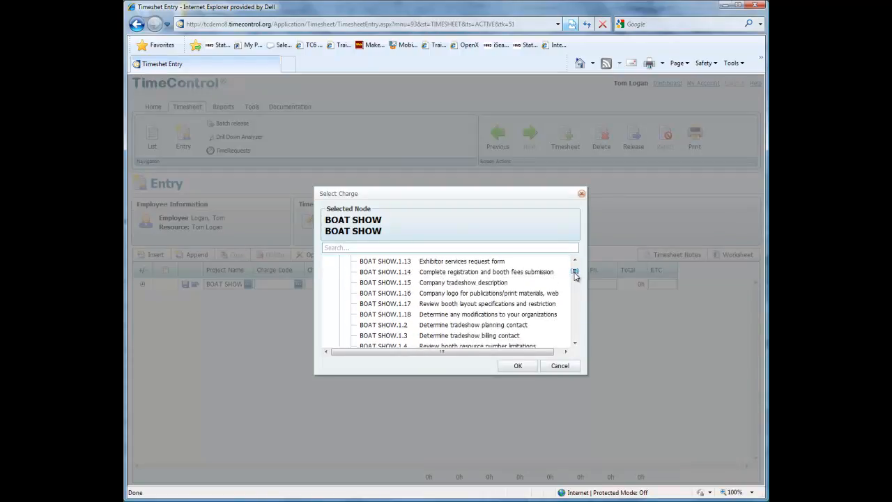
click(488, 315)
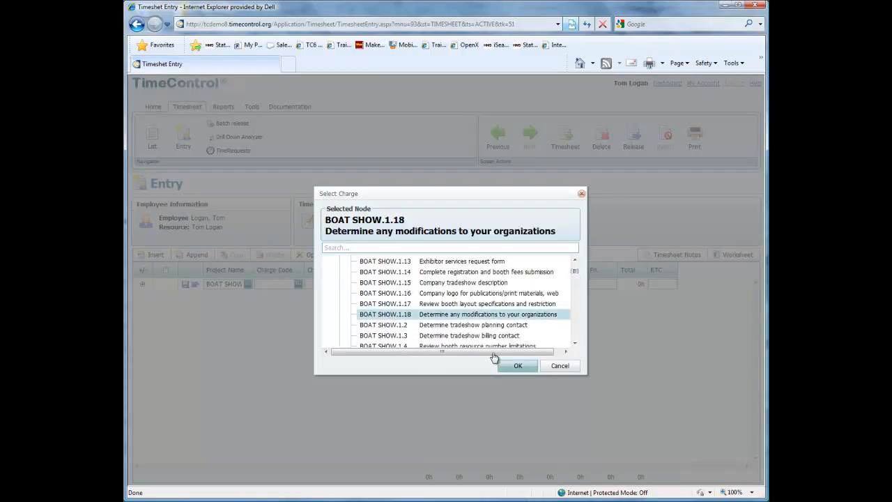
click(516, 366)
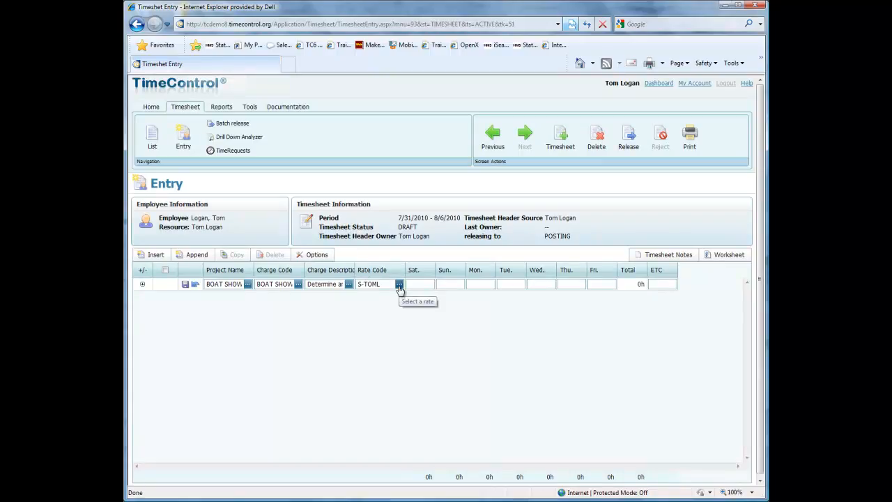
click(399, 285)
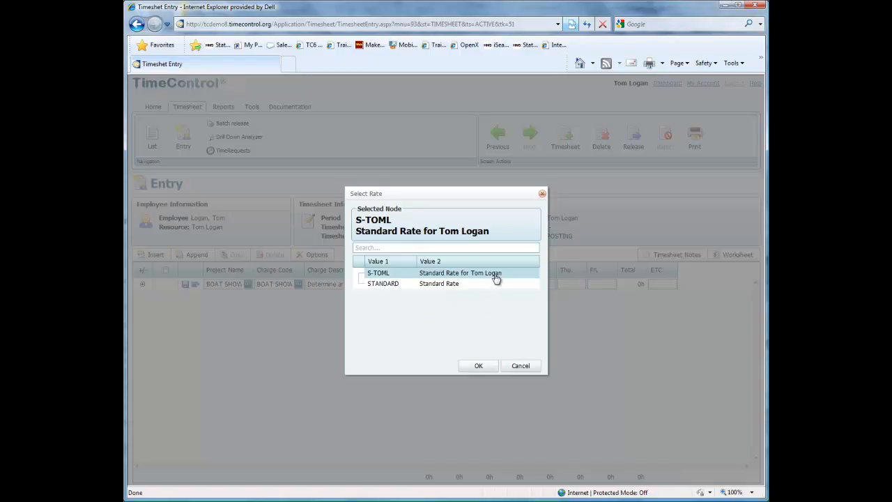
click(524, 368)
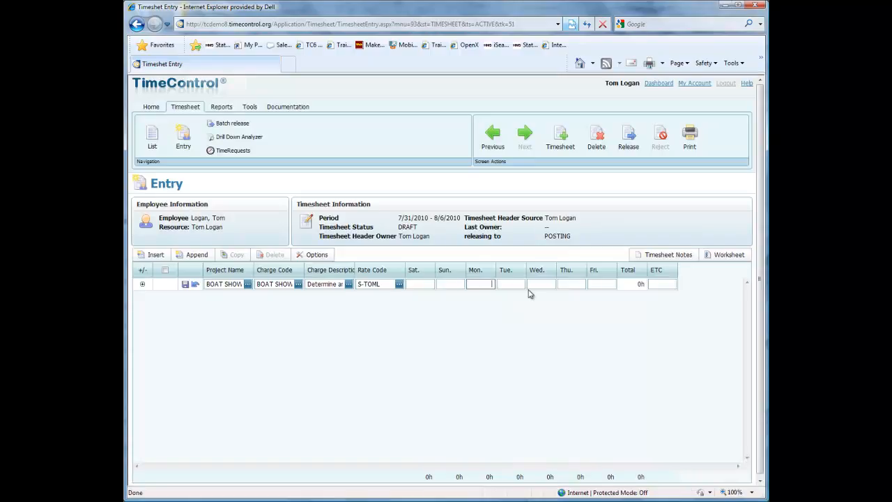
Enter 4 hours per day from Monday through Thursday on the BOAT SHOW line
text(4)
key(Tab)
text(4)
key(Tab)
text(4)
key(Tab)
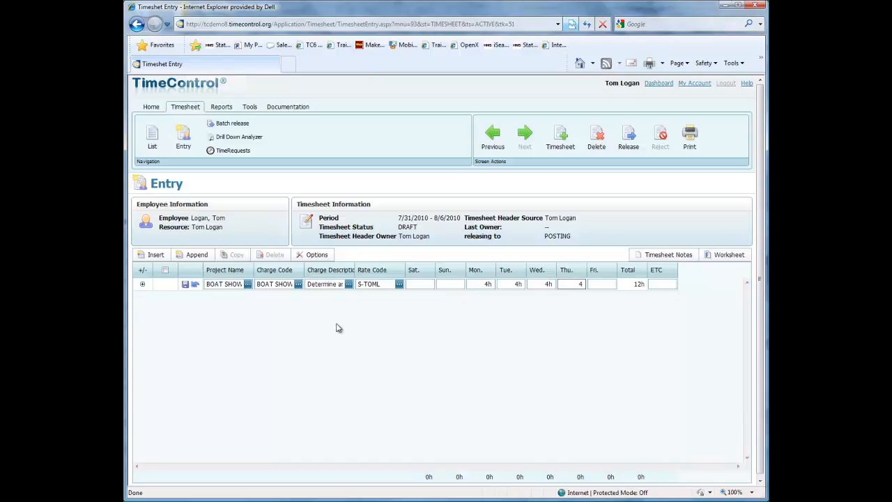
Append a second timesheet line for the INTERNAL project with the INTERNAL.MEETINGS charge
click(192, 255)
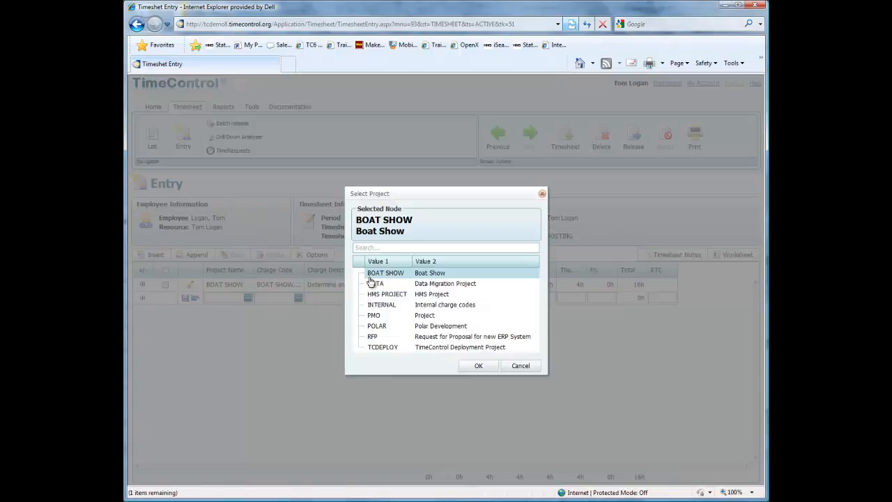
click(380, 305)
click(467, 367)
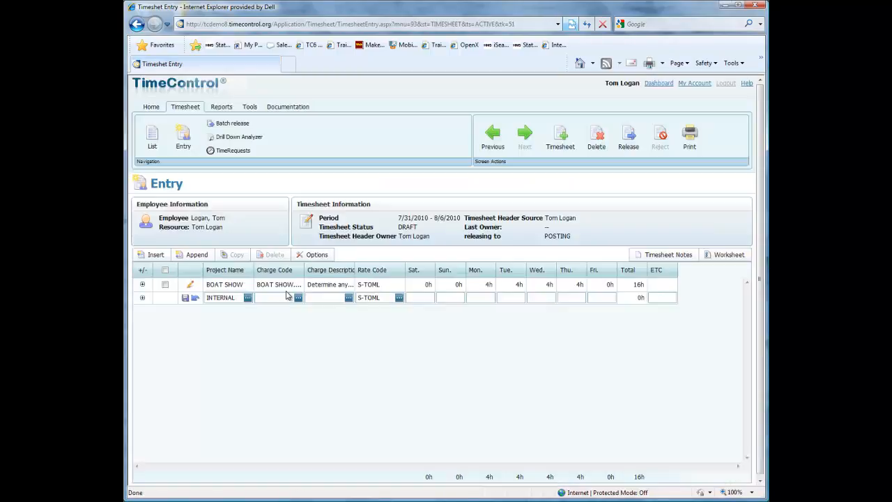
click(297, 298)
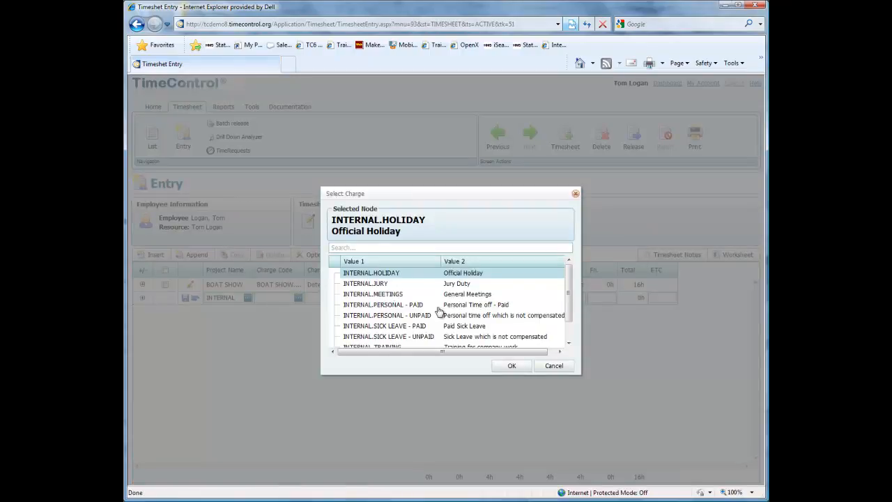
click(406, 295)
click(513, 366)
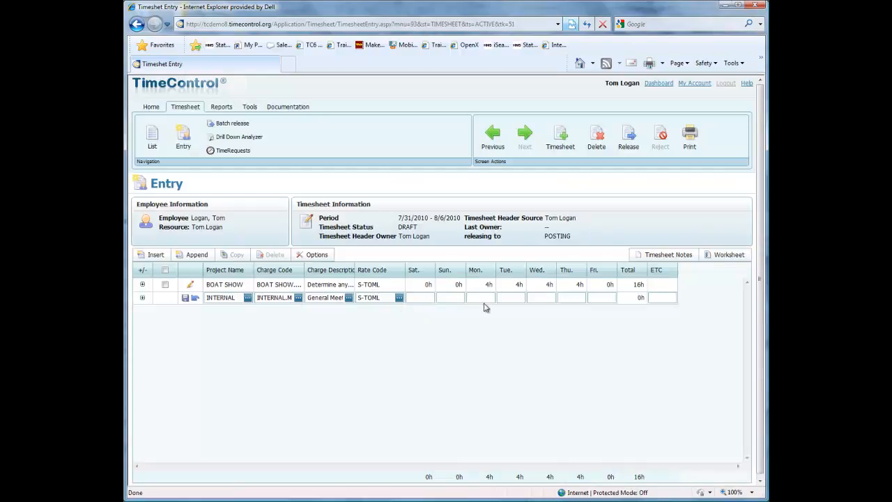
Enter 4 hours per day from Monday through Thursday on the general meetings line
click(490, 297)
text(4)
key(Tab)
text(4)
key(Tab)
text(4)
key(Tab)
text(4)
key(Tab)
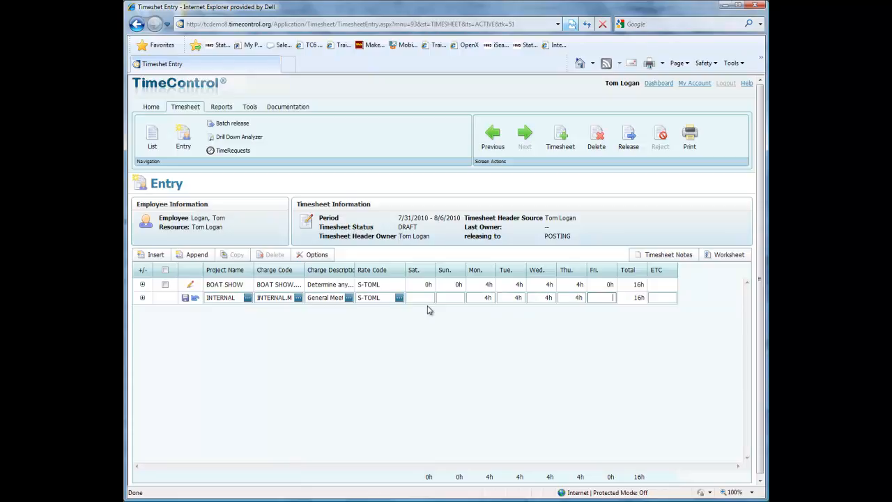
Append and save a third timesheet line for INTERNAL charged to INTERNAL.VACATION, with 8 hours on Friday
click(196, 258)
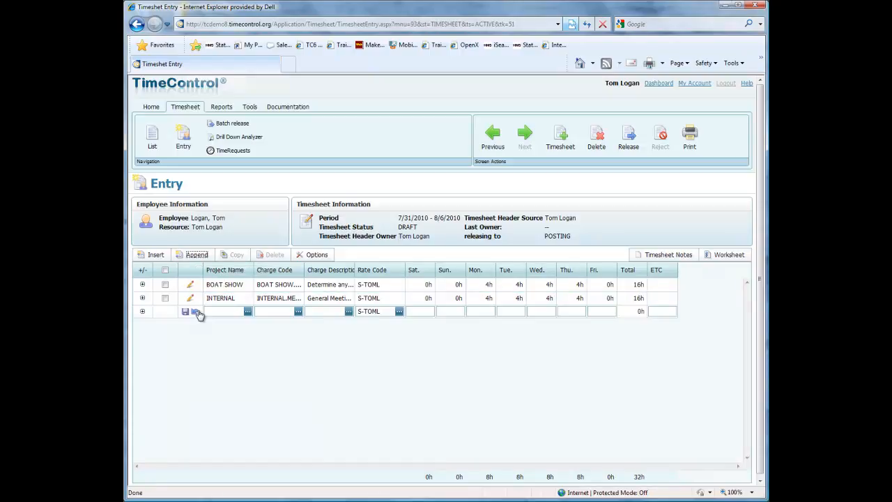
click(248, 312)
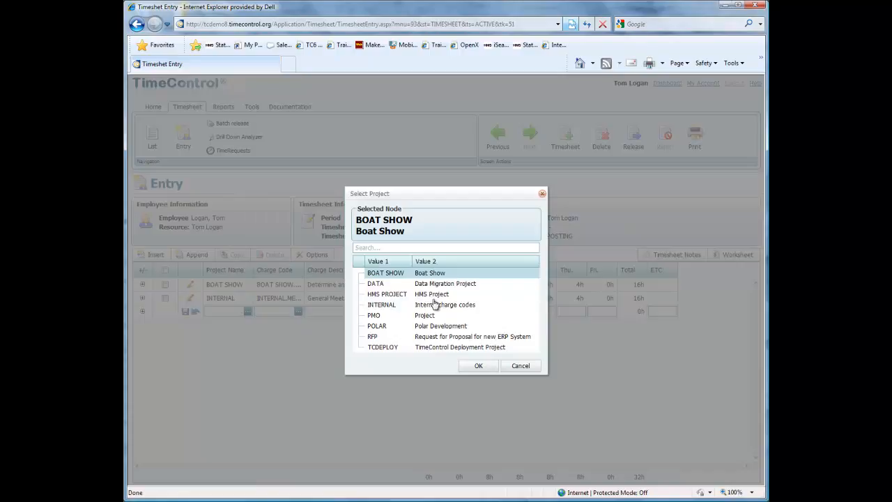
click(380, 307)
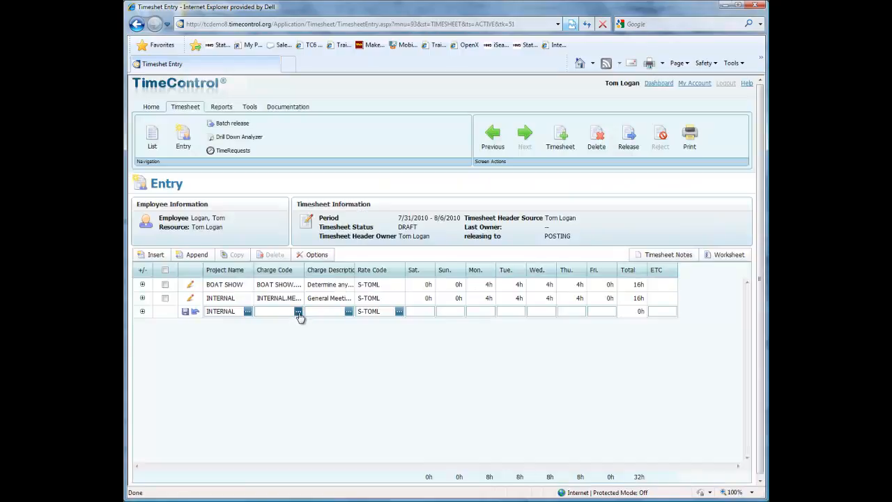
click(299, 313)
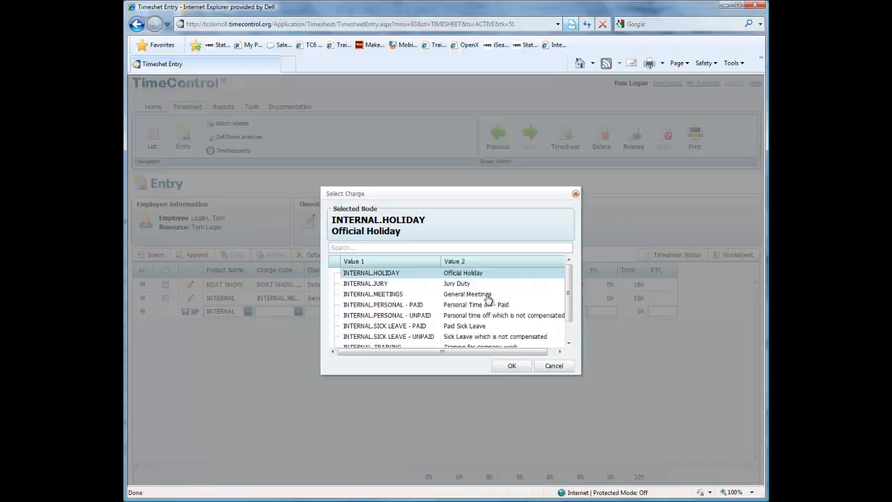
drag(569, 305, 567, 325)
click(402, 342)
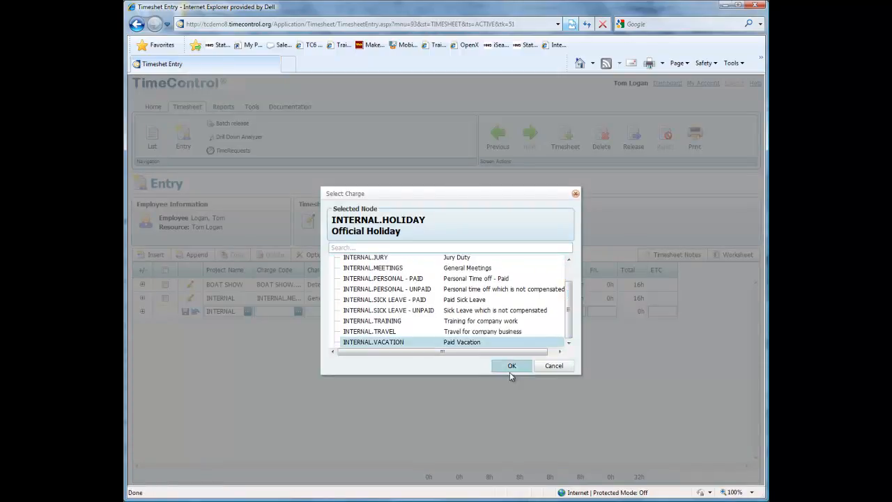
click(503, 367)
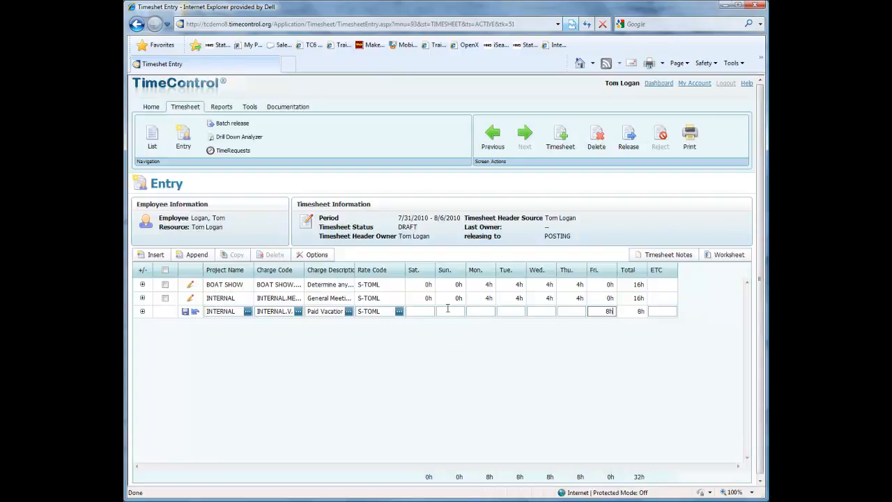
click(186, 313)
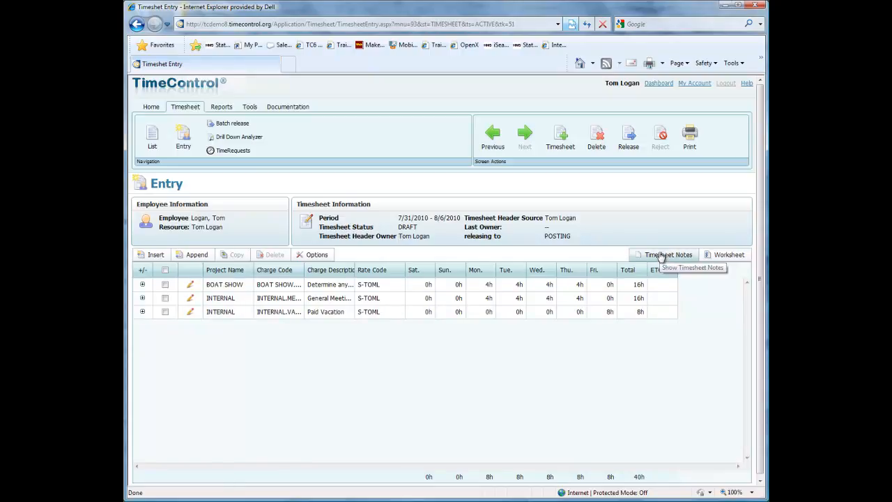
Review the expenses, charge details, activity details and line notes of the BOAT SHOW line, and collapse it again
click(142, 286)
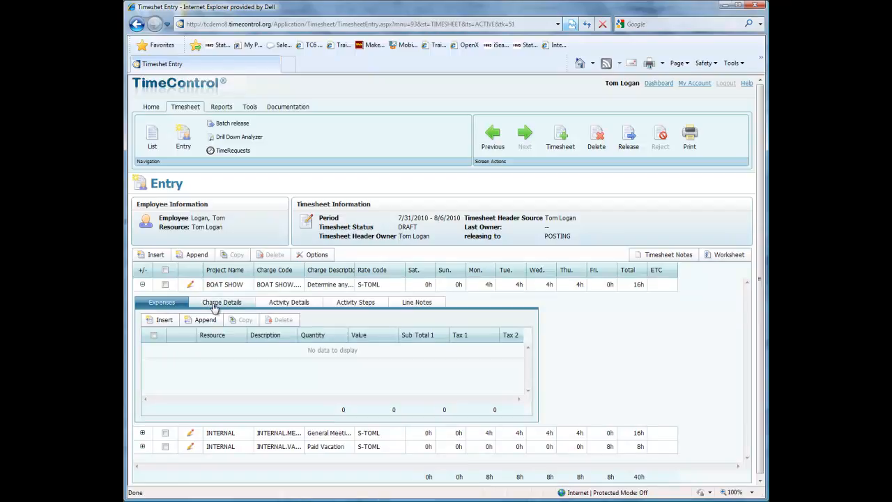
click(216, 306)
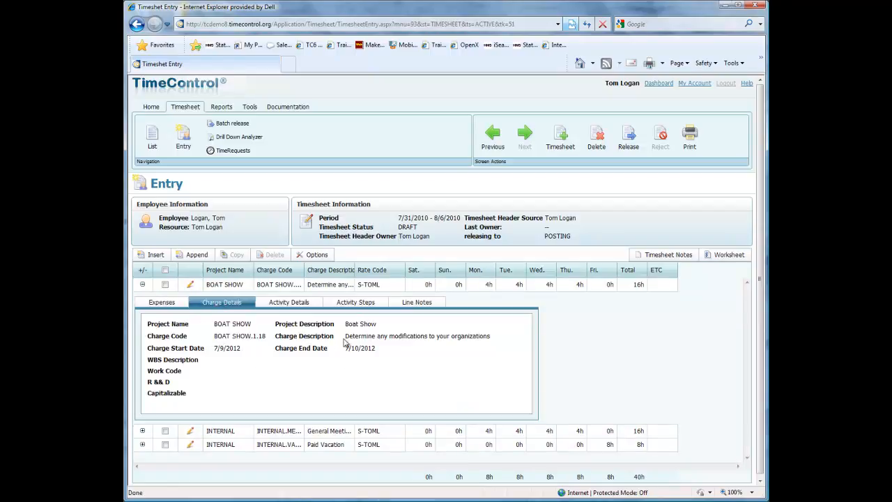
click(282, 305)
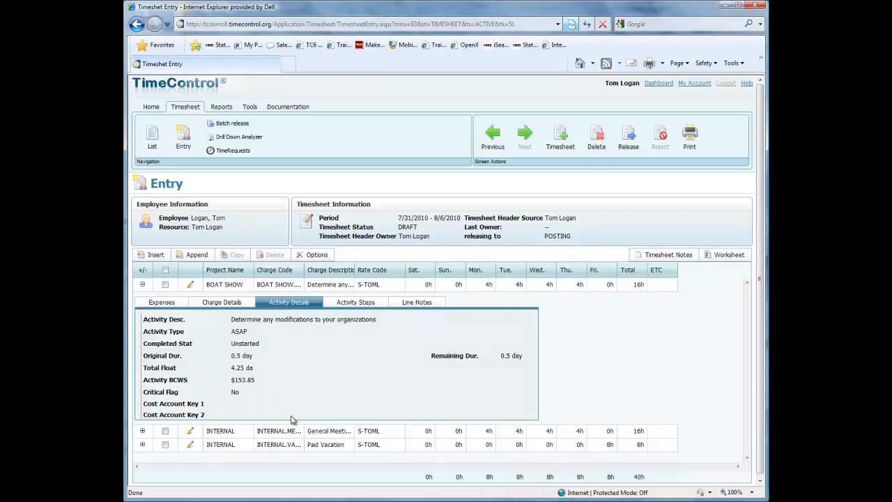
click(416, 302)
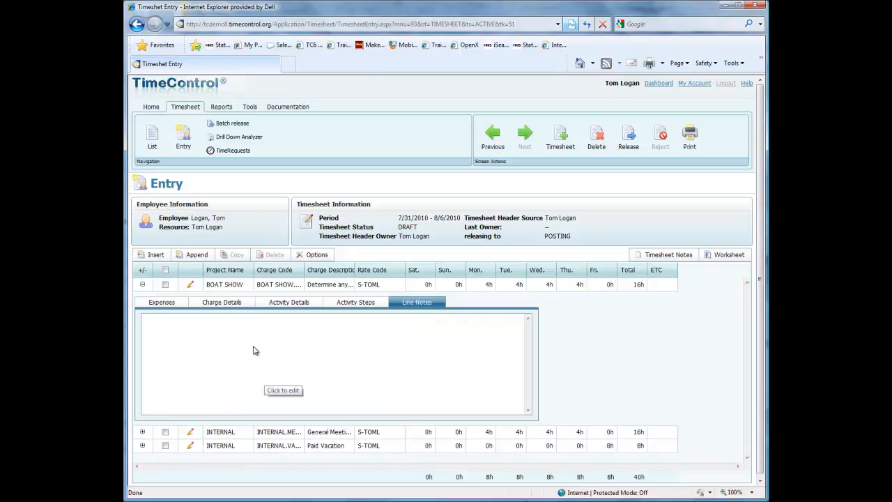
click(143, 285)
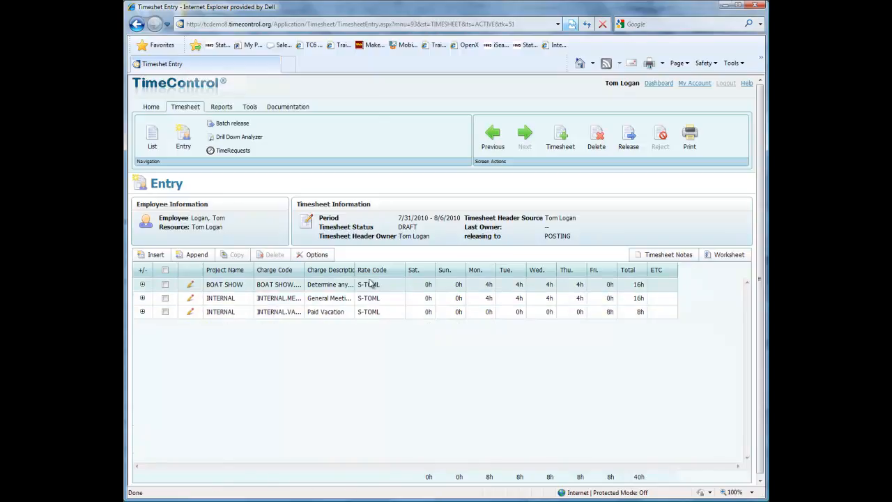
Widen the Charge Description column and release the 7/31/2010 - 8/6/2010 timesheet, confirming the release
drag(355, 270, 413, 269)
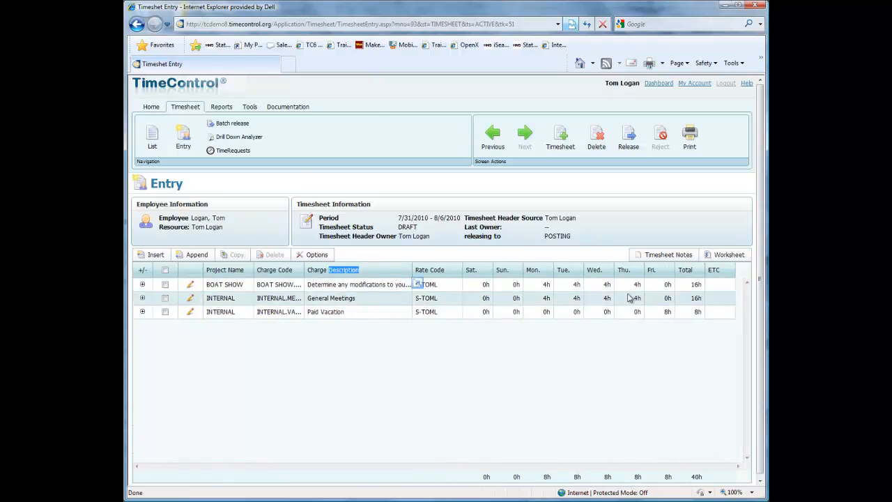
click(628, 142)
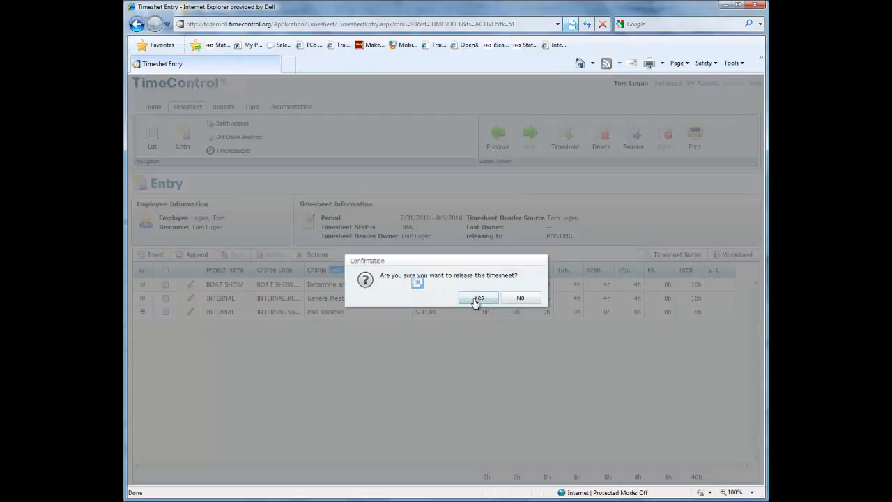
click(477, 298)
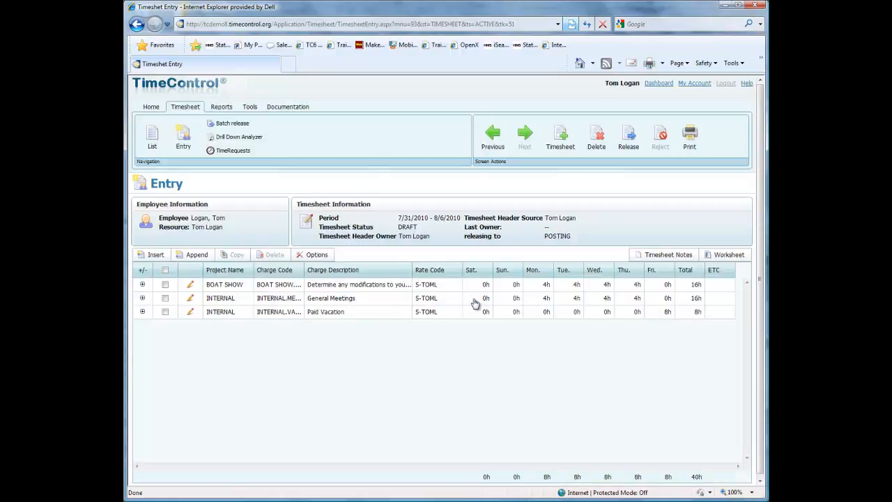